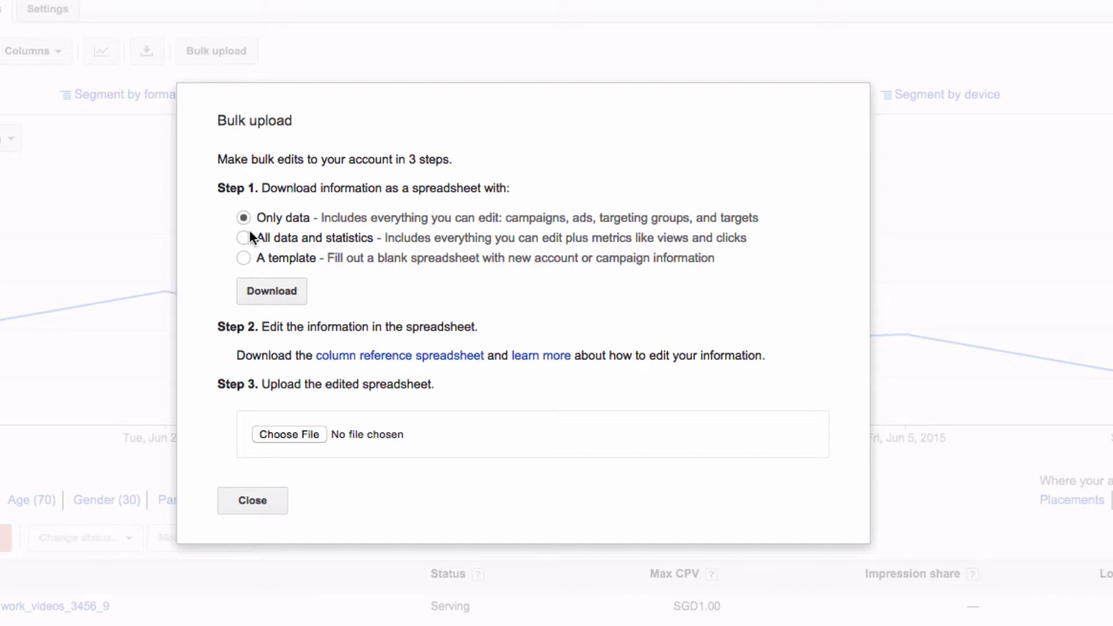
Download the campaign's 'All data and statistics' spreadsheet from AdWords Bulk upload.
click(256, 285)
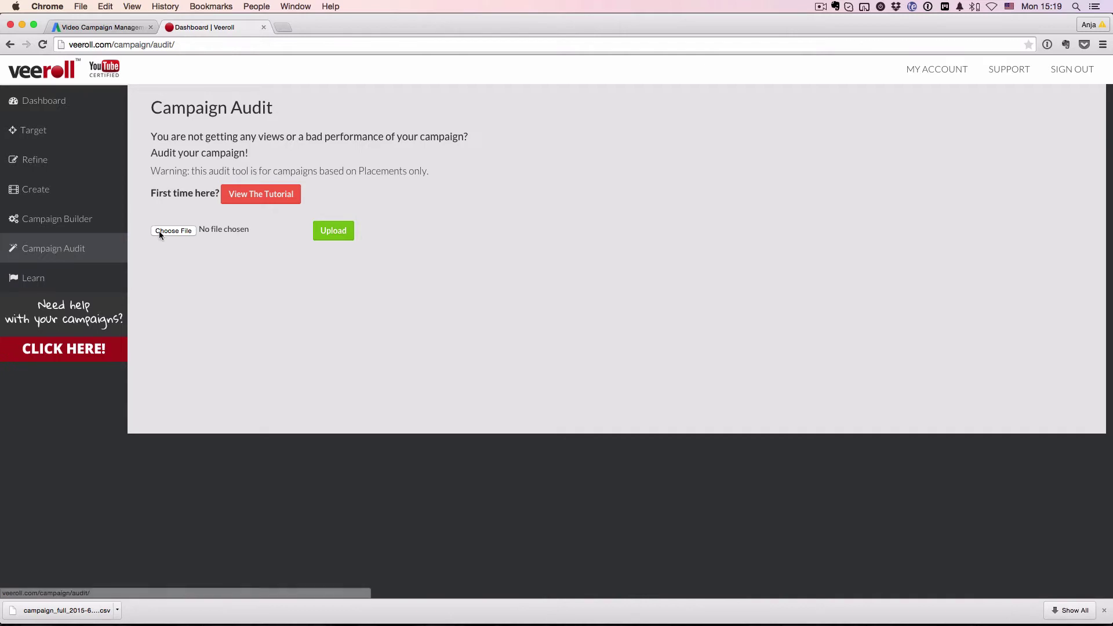
Drop the downloaded campaign CSV onto Choose File and upload it to Campaign Audit.
drag(70, 610, 173, 231)
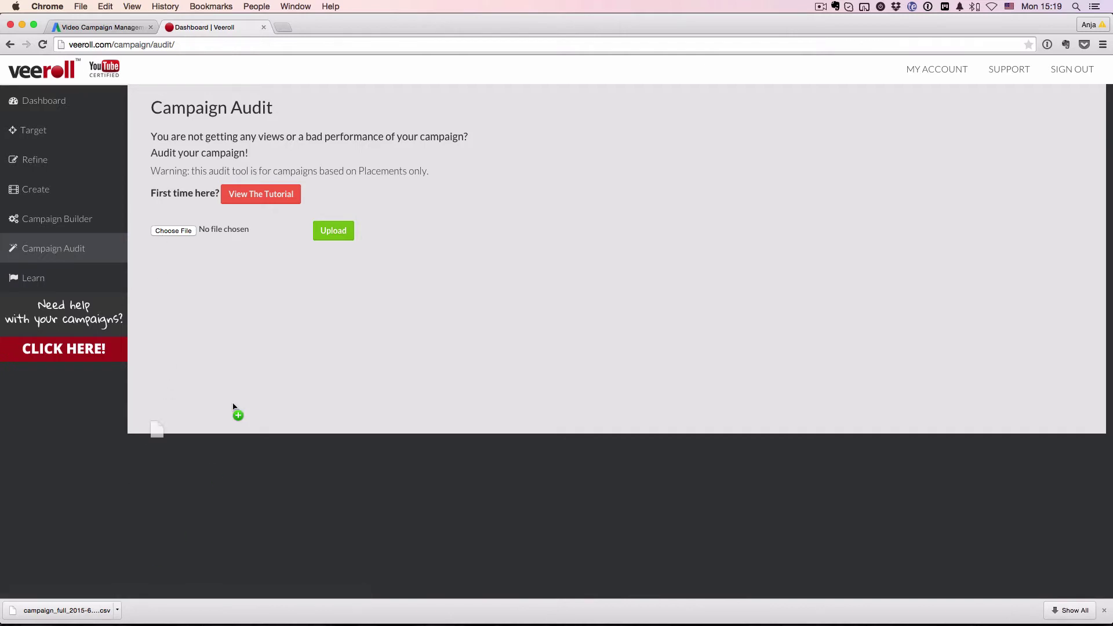
click(333, 231)
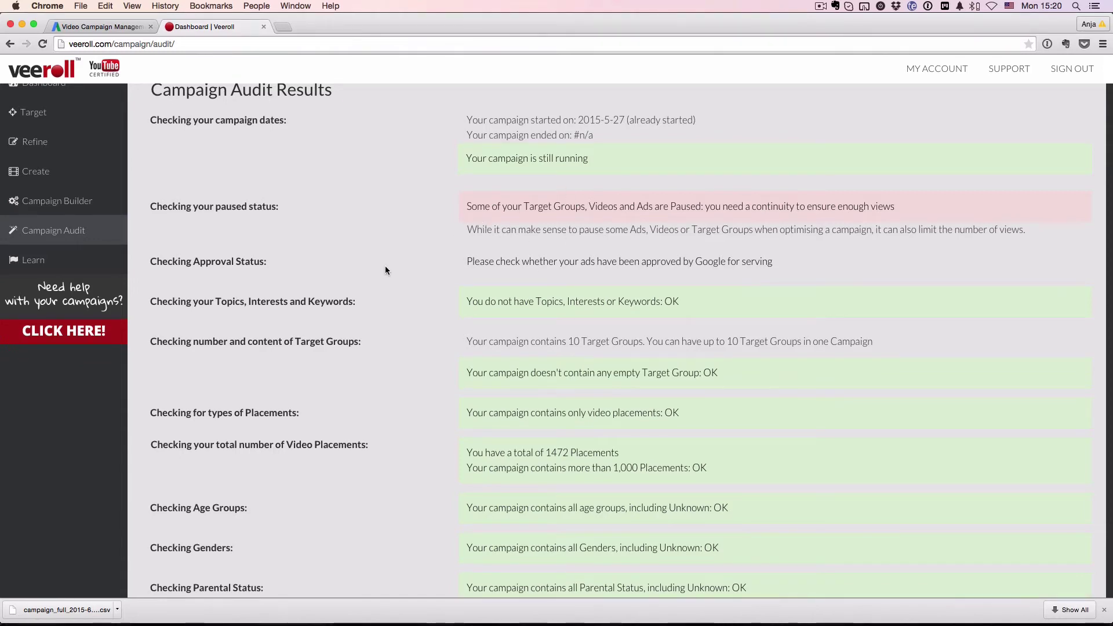
scroll(403, 262, down, 5)
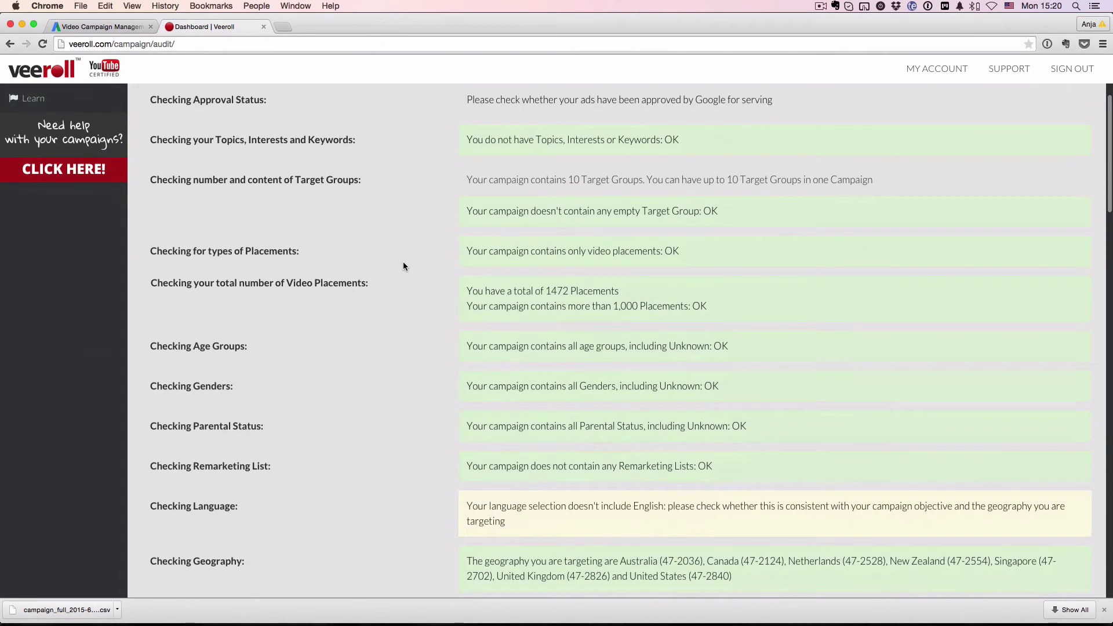